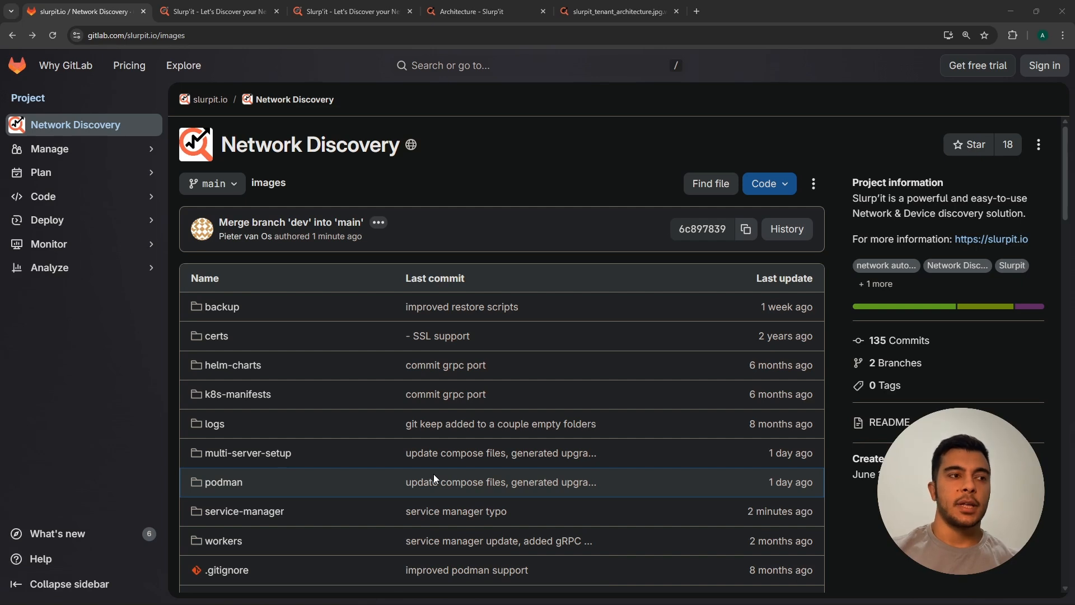
Scroll through the images folder of the Network Discovery repository in GitLab
{"action": "scroll", "coordinate": [433, 473], "scroll_direction": "down", "scroll_amount": 1}
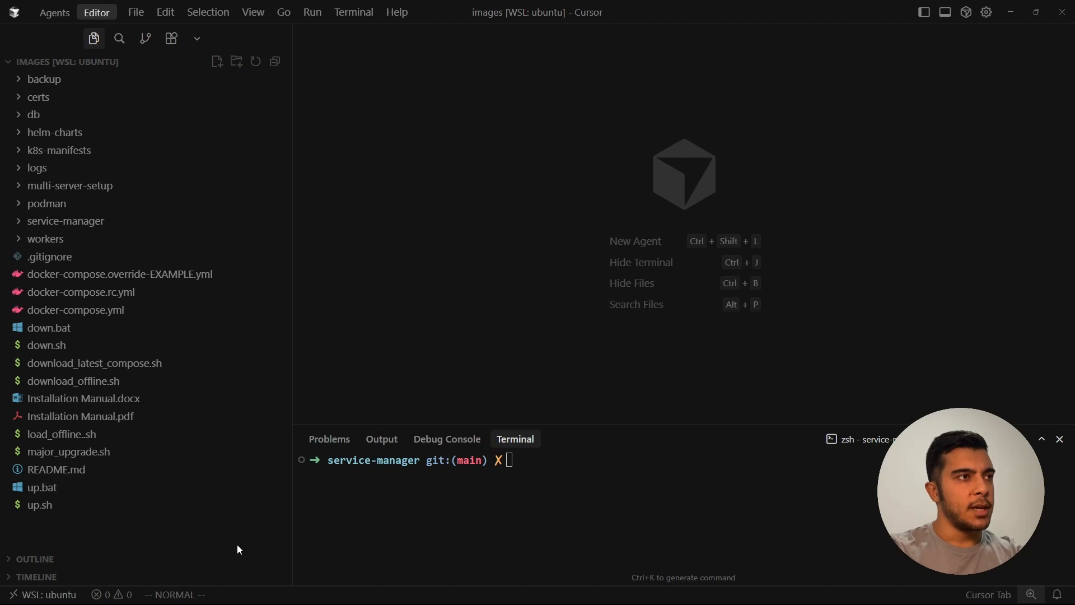
Expand the service-manager folder and preview docker-compose.yml
{"action": "left_click", "coordinate": [36, 222]}
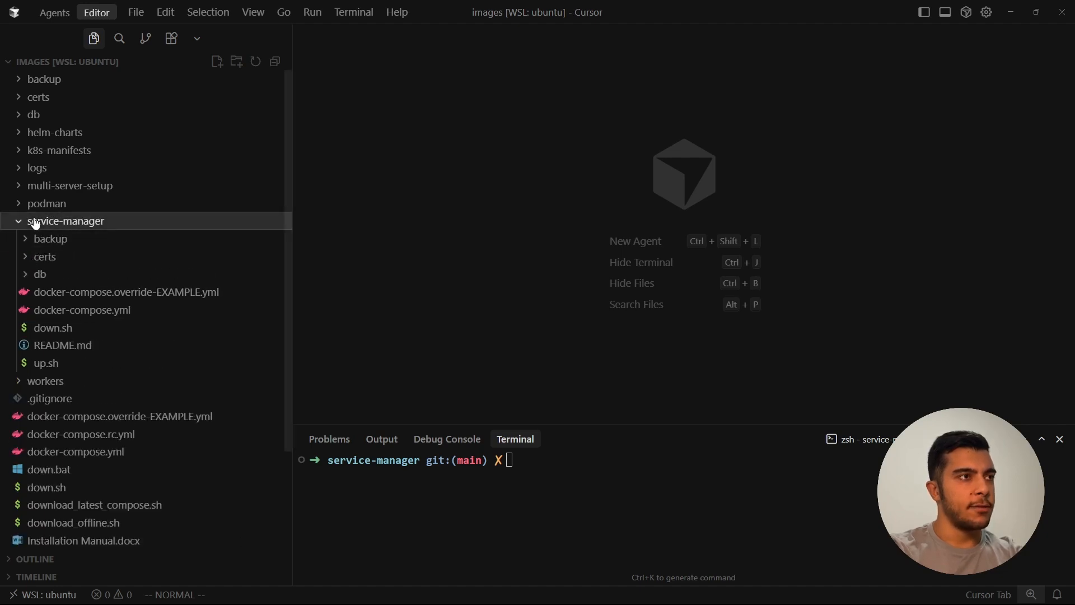
{"action": "left_click", "coordinate": [102, 311]}
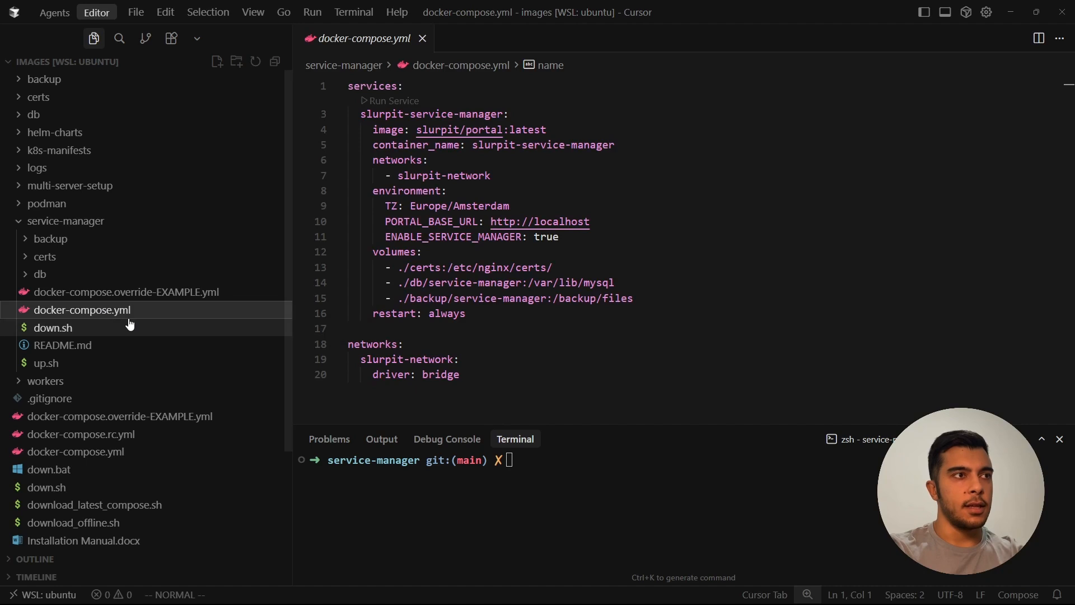
{"action": "left_click", "coordinate": [422, 38]}
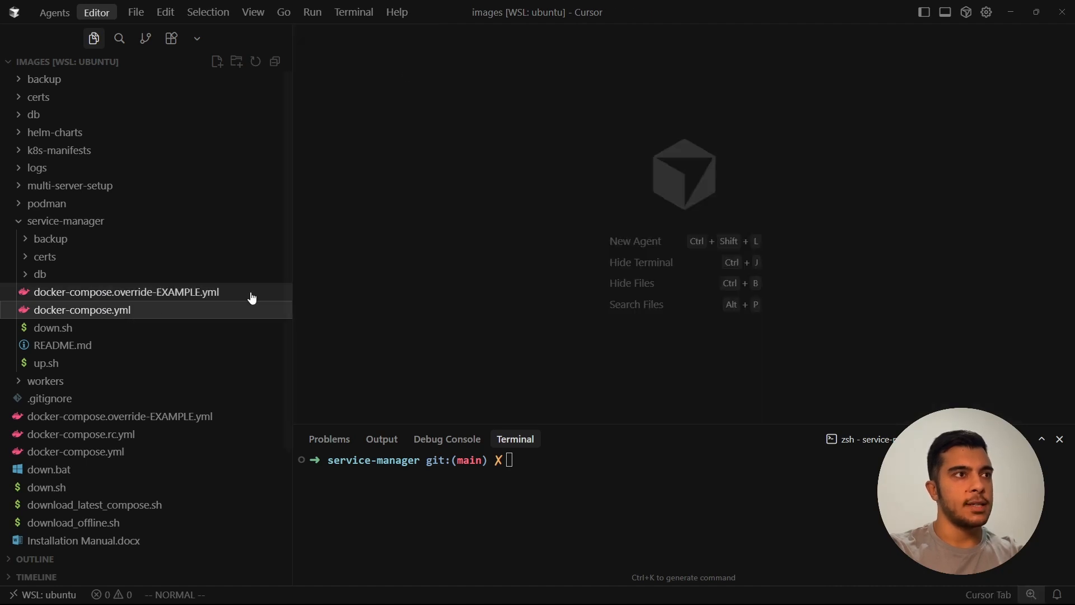
Rename the override example file to docker-compose.override.yml by removing -EXAMPLE
{"action": "left_click", "coordinate": [184, 294]}
{"action": "key", "text": "F2"}
{"action": "double_click", "coordinate": [183, 293]}
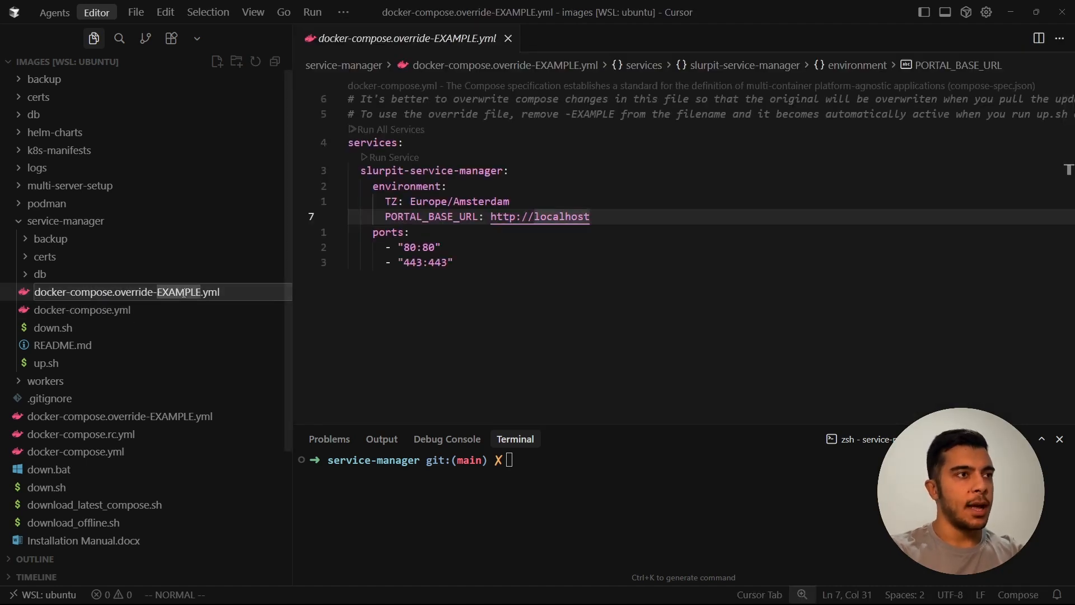
{"action": "key", "text": "BackSpace"}
{"action": "key", "text": "BackSpace"}
{"action": "key", "text": "Return"}
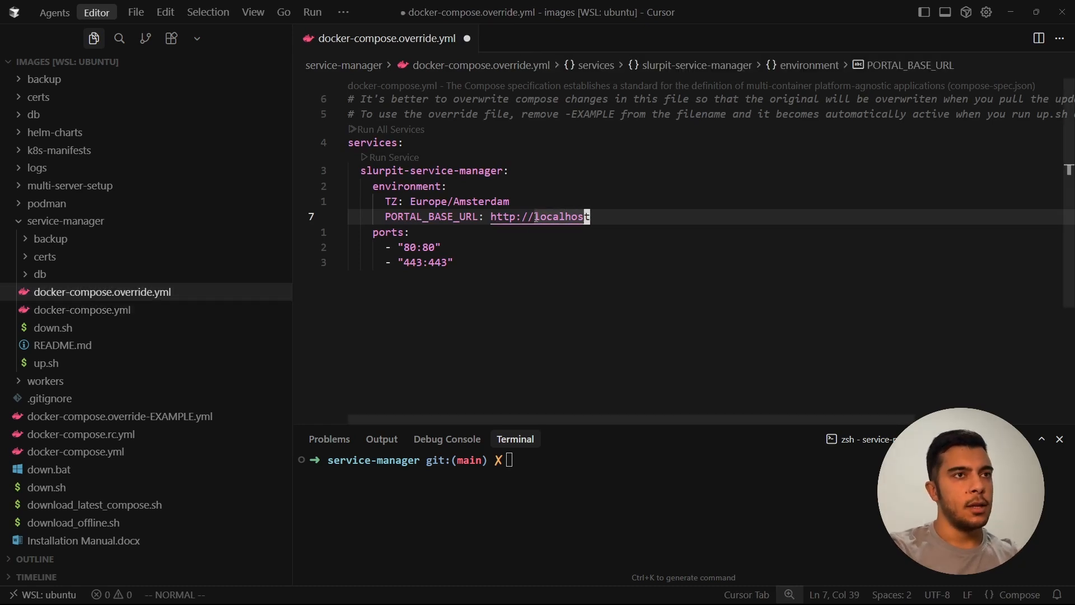
{"action": "key", "text": "shift+c"}
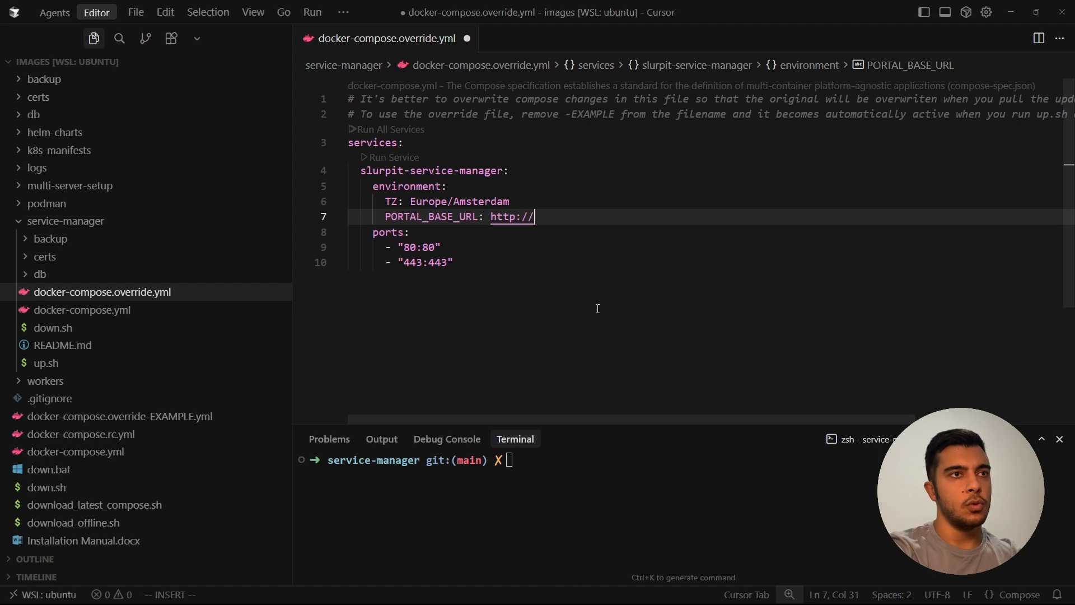
{"action": "type", "text": "1"}
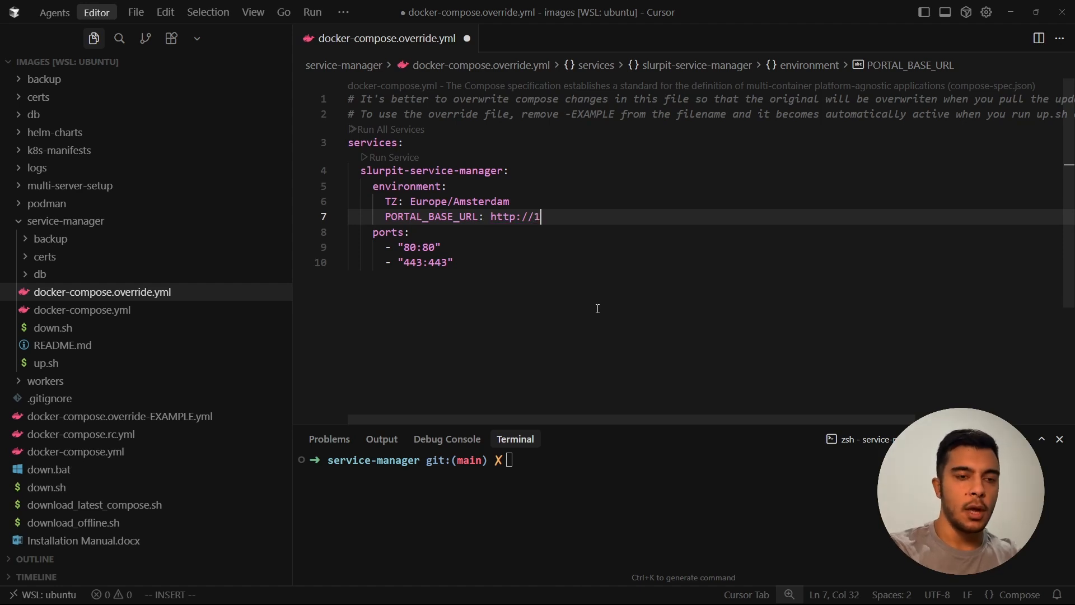
{"action": "type", "text": "27.0.0.1"}
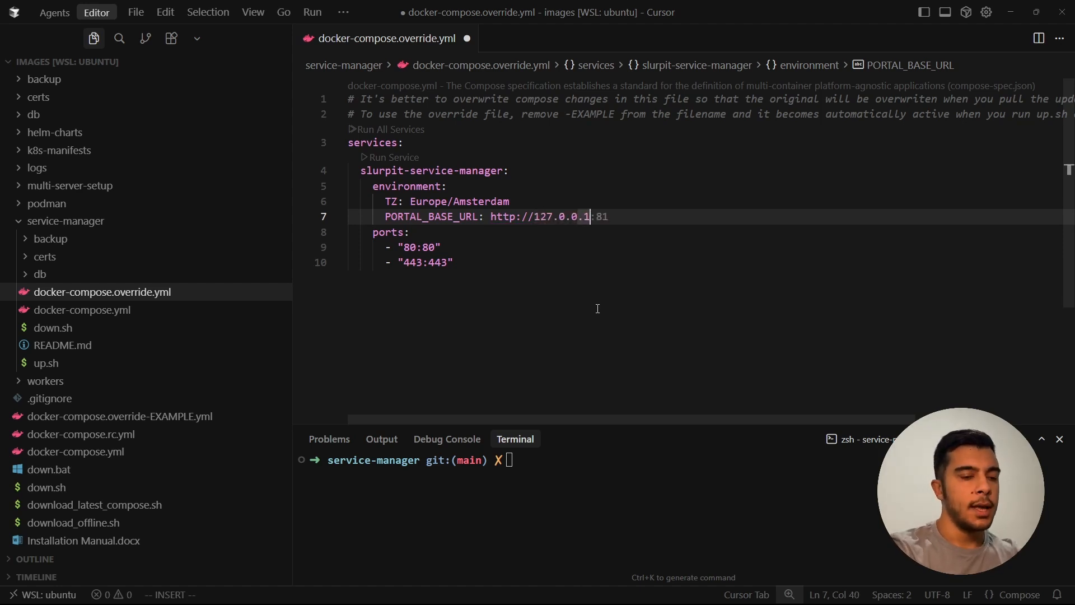
{"action": "key", "text": "ctrl+s"}
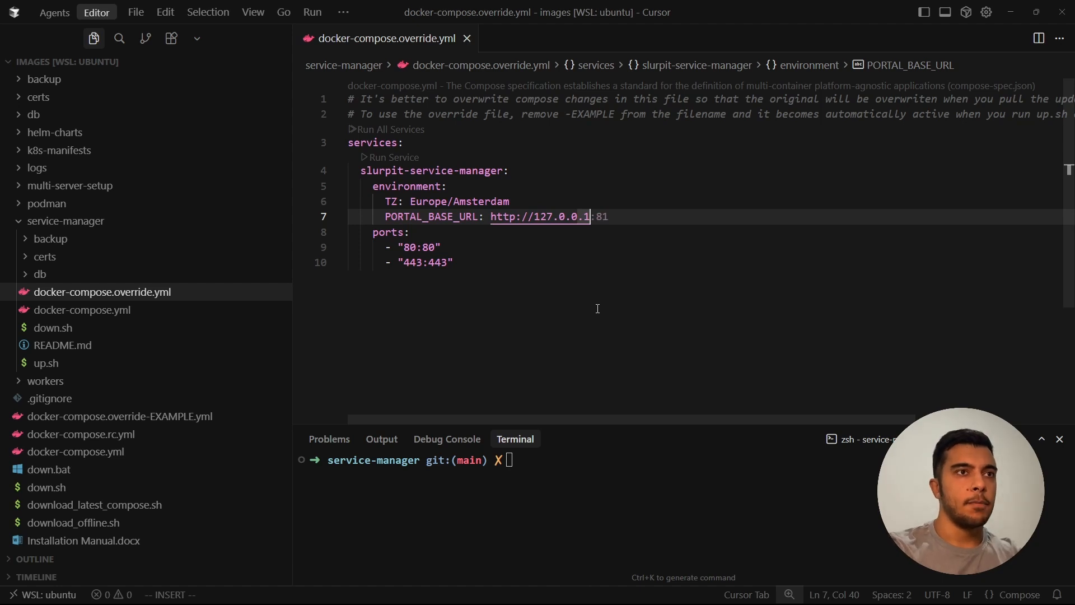
{"action": "left_click", "coordinate": [568, 310]}
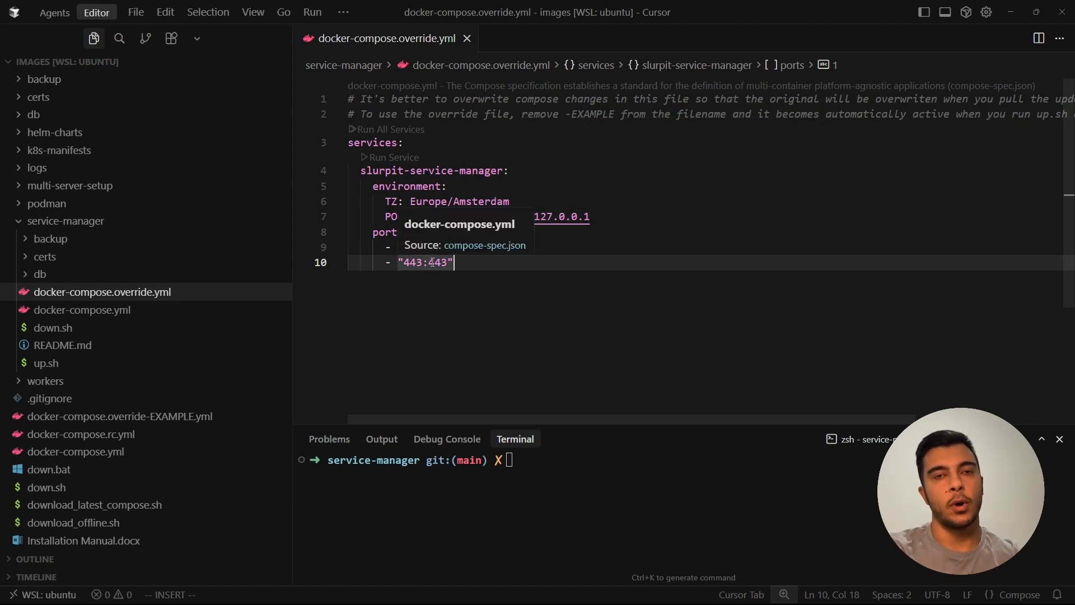
{"action": "left_click", "coordinate": [393, 247]}
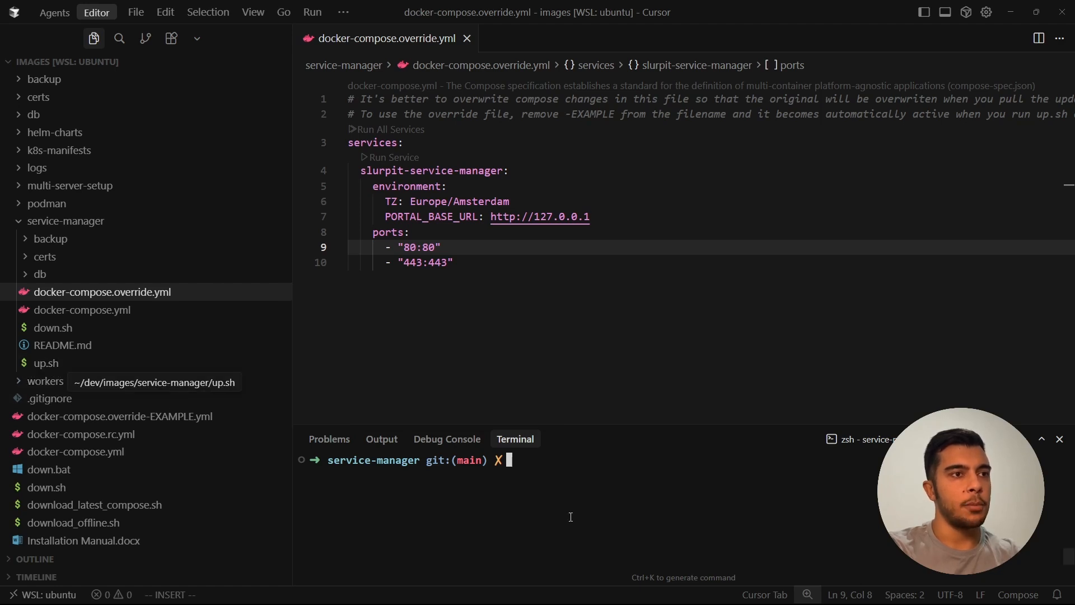
Run 'bash up.sh' in the service-manager terminal to start the slurpit-service-manager container
{"action": "type", "text": "bash "}
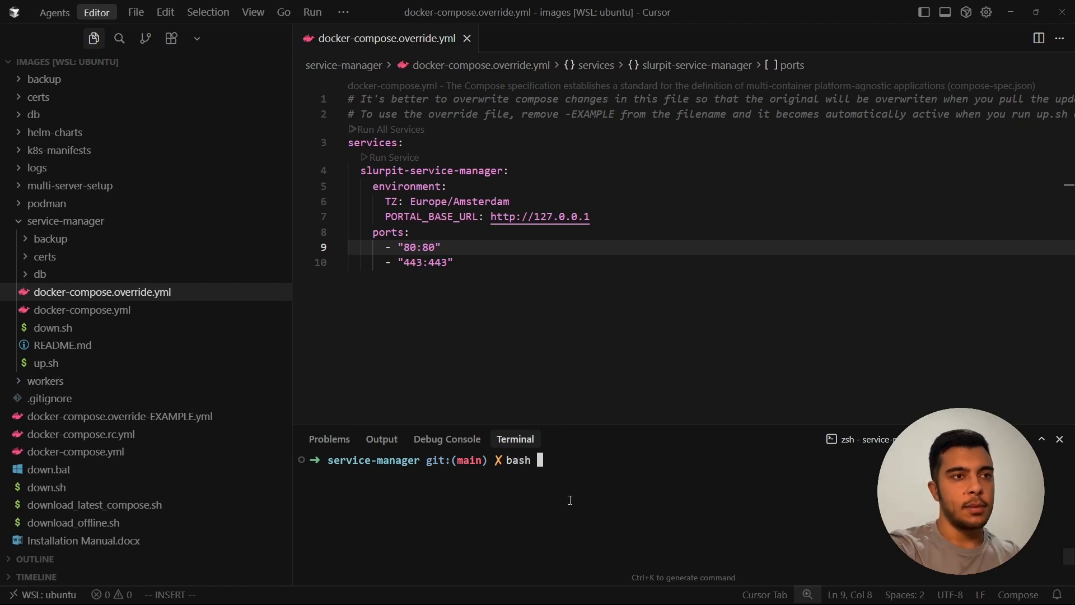
{"action": "type", "text": "up.sh"}
{"action": "key", "text": "Return"}
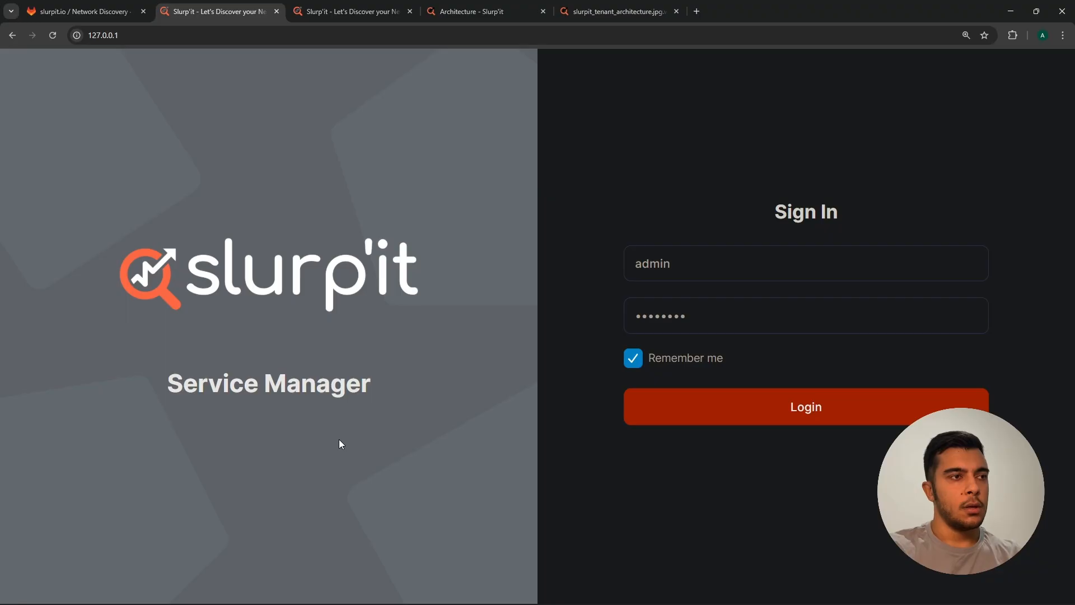
Log in to Service Manager, glance at the Admin menu, and open the Add New Service card
{"action": "left_click_drag", "start_coordinate": [173, 381], "coordinate": [384, 392]}
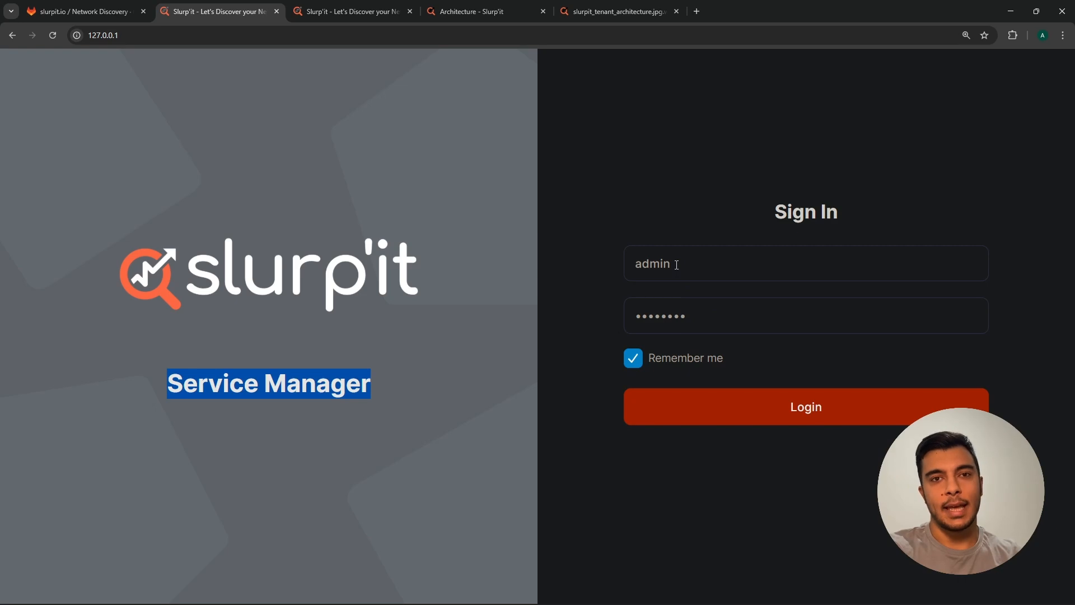
{"action": "left_click", "coordinate": [813, 413]}
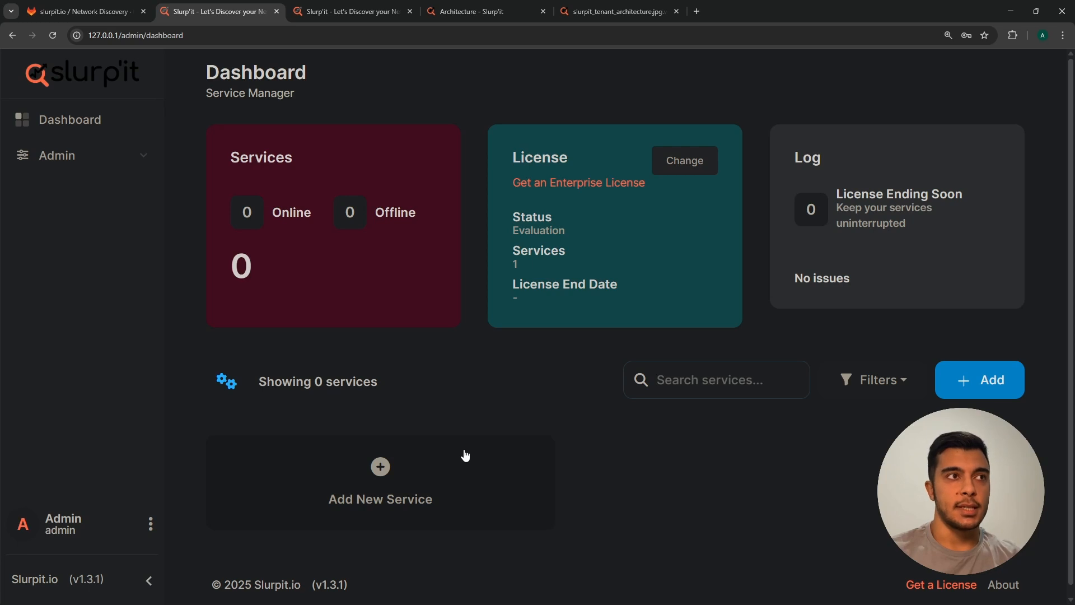
{"action": "left_click", "coordinate": [138, 163]}
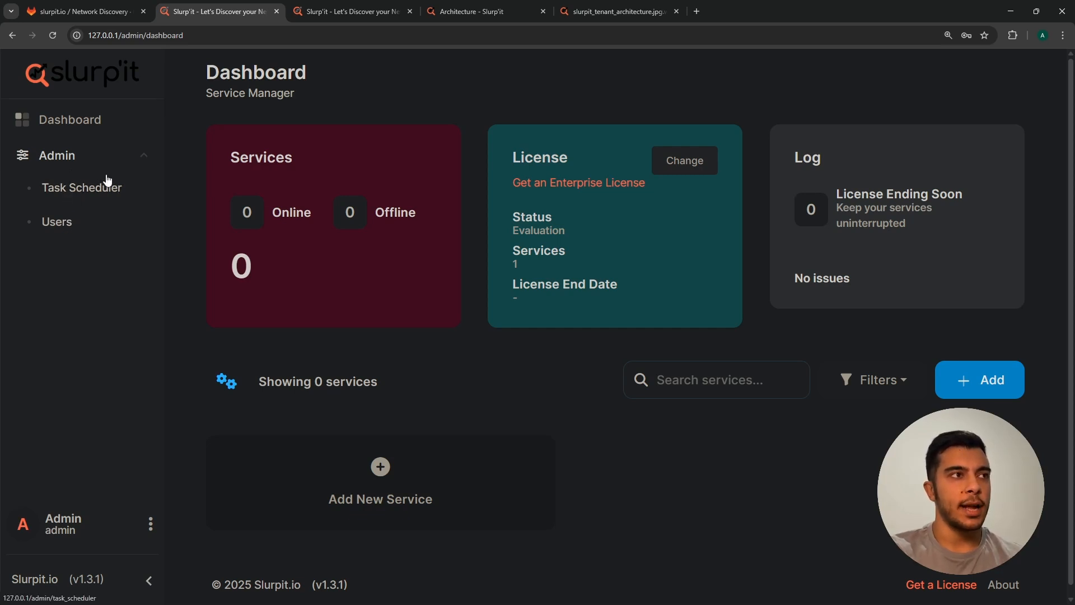
{"action": "left_click", "coordinate": [124, 159]}
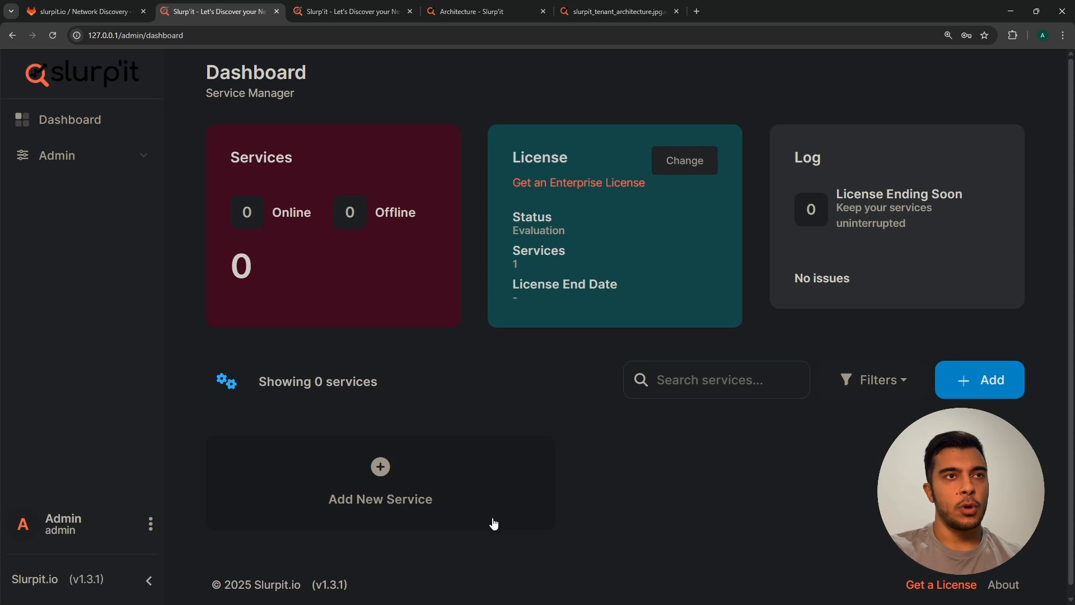
{"action": "scroll", "coordinate": [487, 543], "scroll_direction": "down", "scroll_amount": 1}
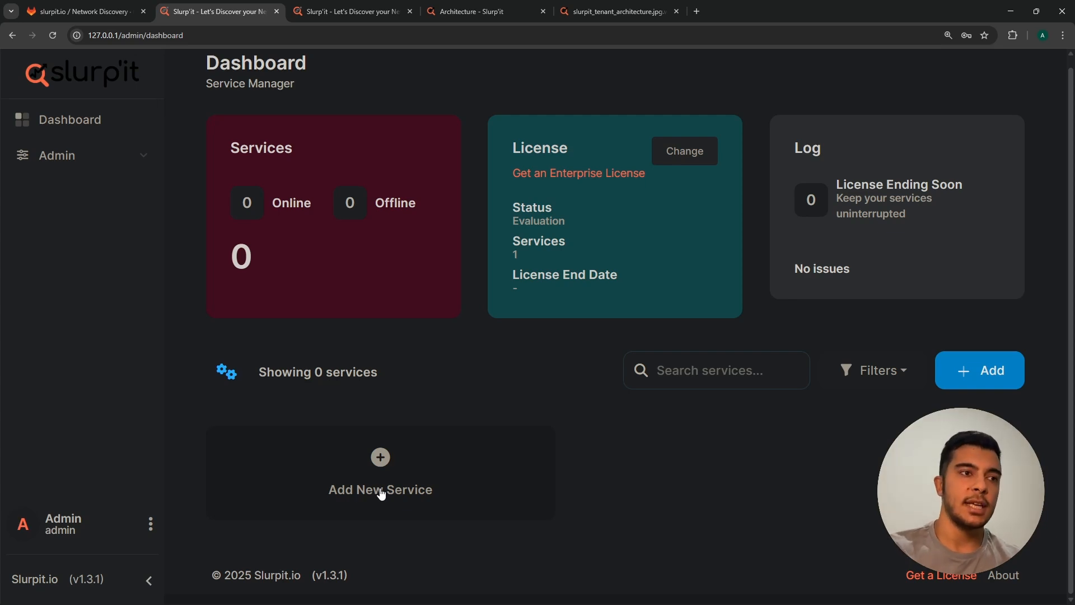
{"action": "left_click", "coordinate": [381, 494]}
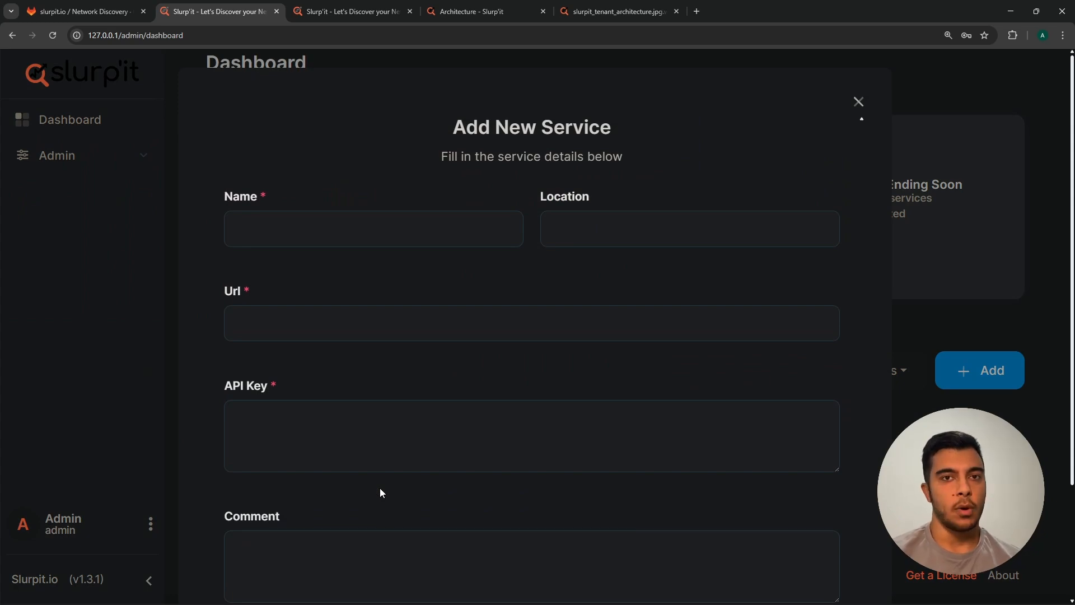
Name the service 'Tenant 1', set location 'cloud', and paste the sandbox URL
{"action": "type", "text": "Tenant"}
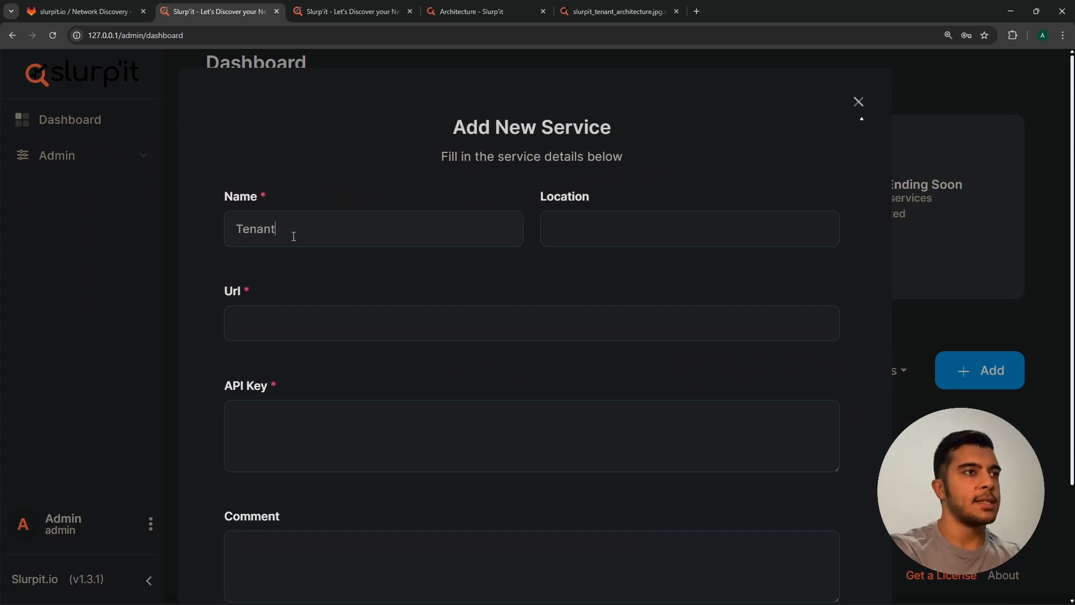
{"action": "type", "text": " 1"}
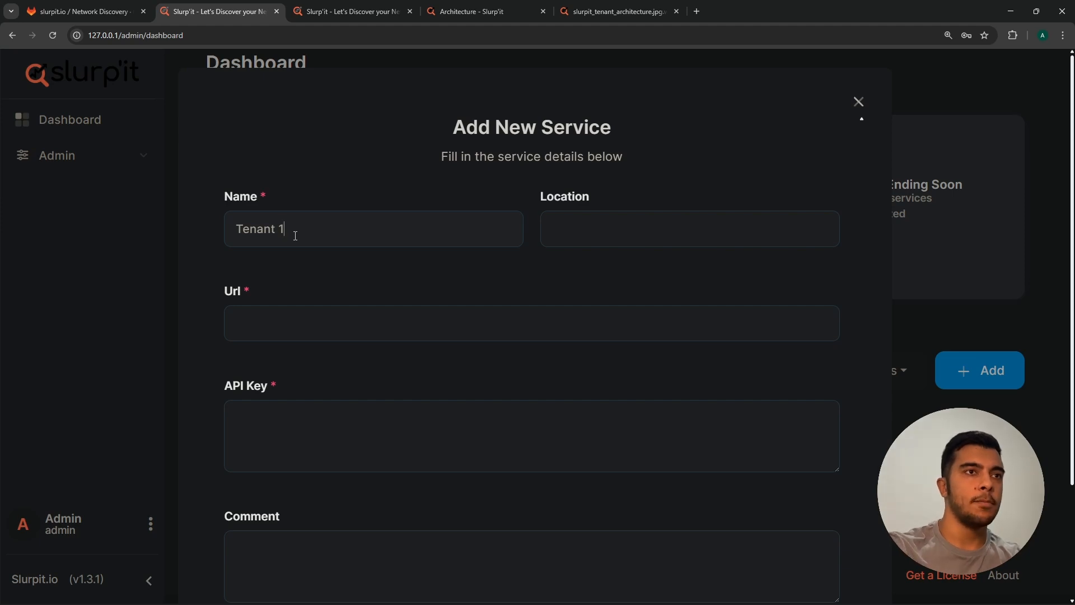
{"action": "left_click", "coordinate": [563, 232]}
{"action": "type", "text": "cloud"}
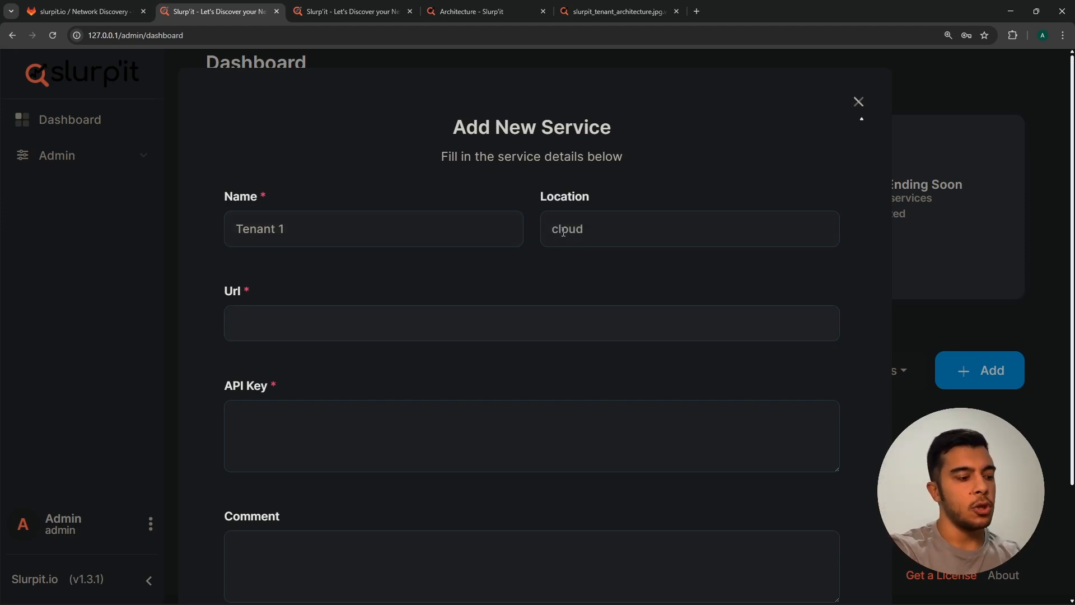
{"action": "key", "text": "Tab"}
{"action": "type", "text": "https://sandbox.slurpit.io/"}
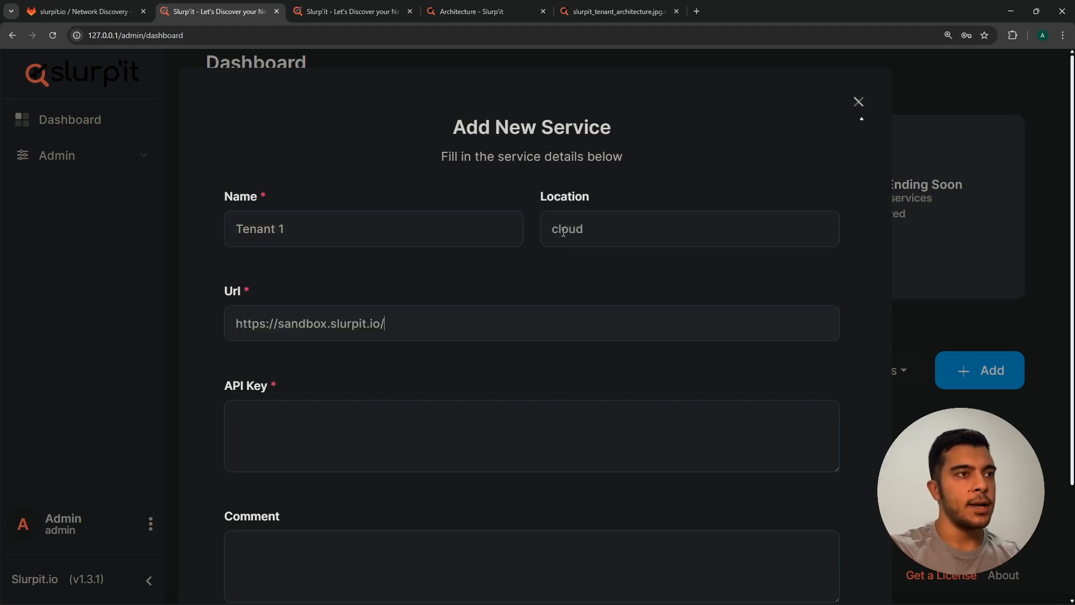
Copy the Netbox integration API key from the sandbox and paste it into the form
{"action": "left_click", "coordinate": [355, 16]}
{"action": "left_click", "coordinate": [405, 307]}
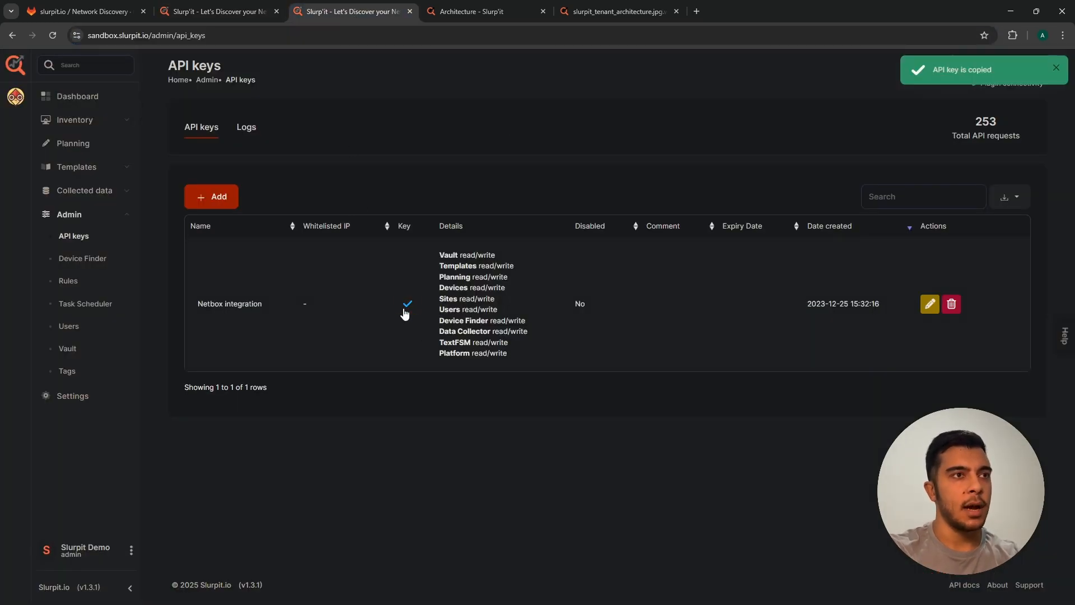
{"action": "left_click", "coordinate": [219, 11]}
{"action": "left_click", "coordinate": [352, 444]}
{"action": "key", "text": "ctrl+v"}
{"action": "scroll", "coordinate": [214, 443], "scroll_direction": "down", "scroll_amount": 3}
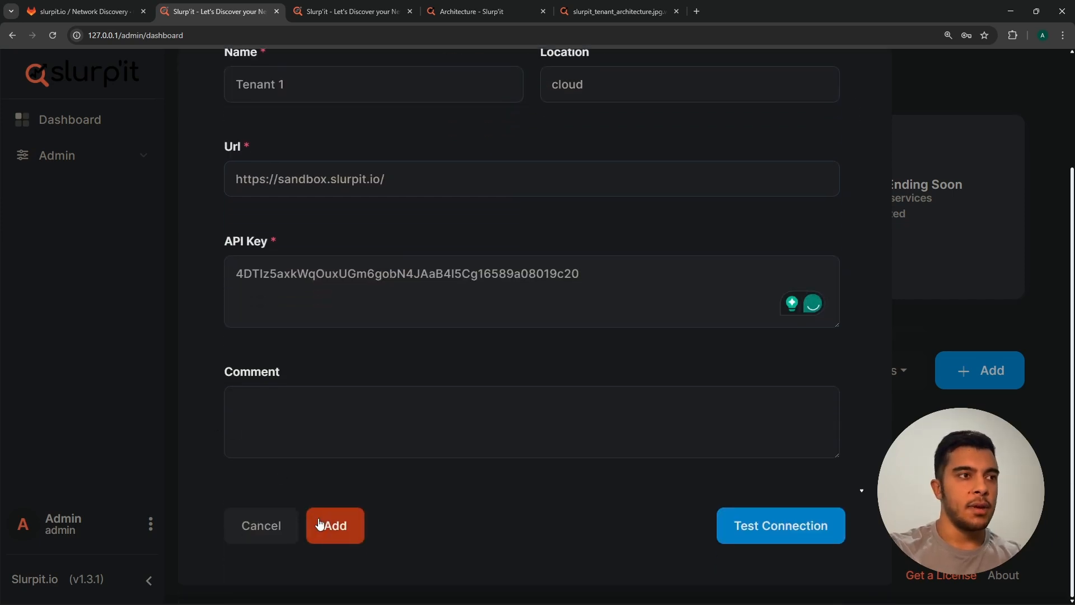
{"action": "left_click", "coordinate": [777, 529]}
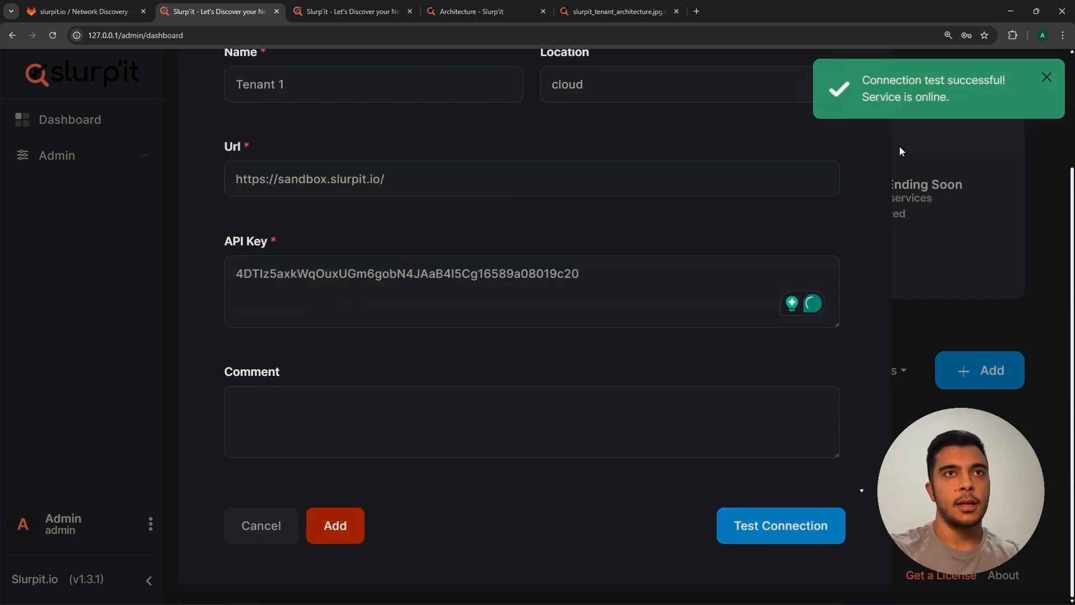
{"action": "left_click", "coordinate": [336, 527]}
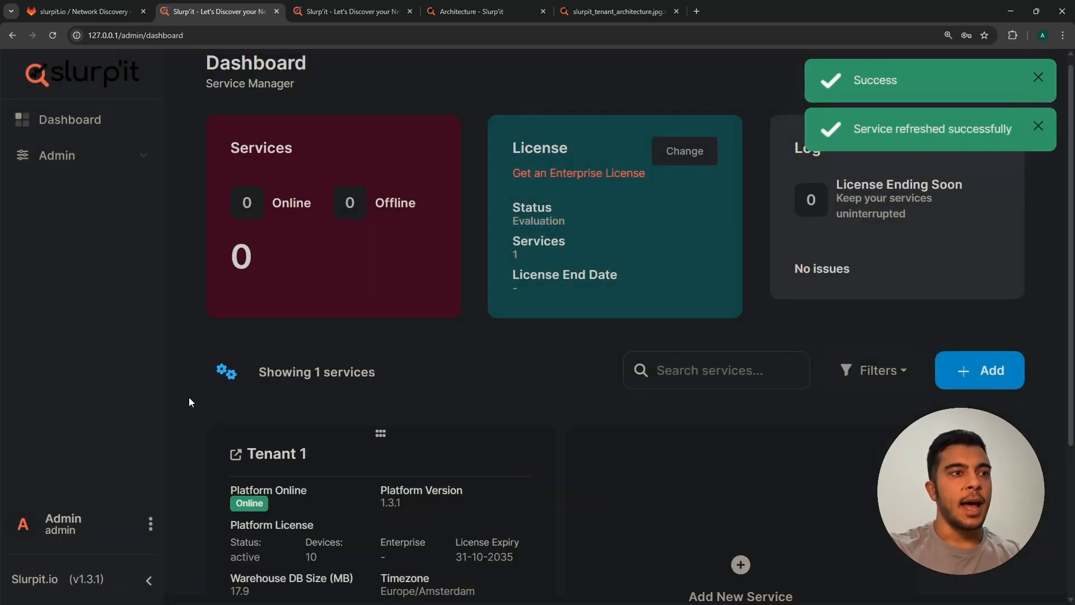
Open Admin > Task Scheduler to see the Hourly Tenant 1 sync task
{"action": "scroll", "coordinate": [190, 402], "scroll_direction": "down", "scroll_amount": 2}
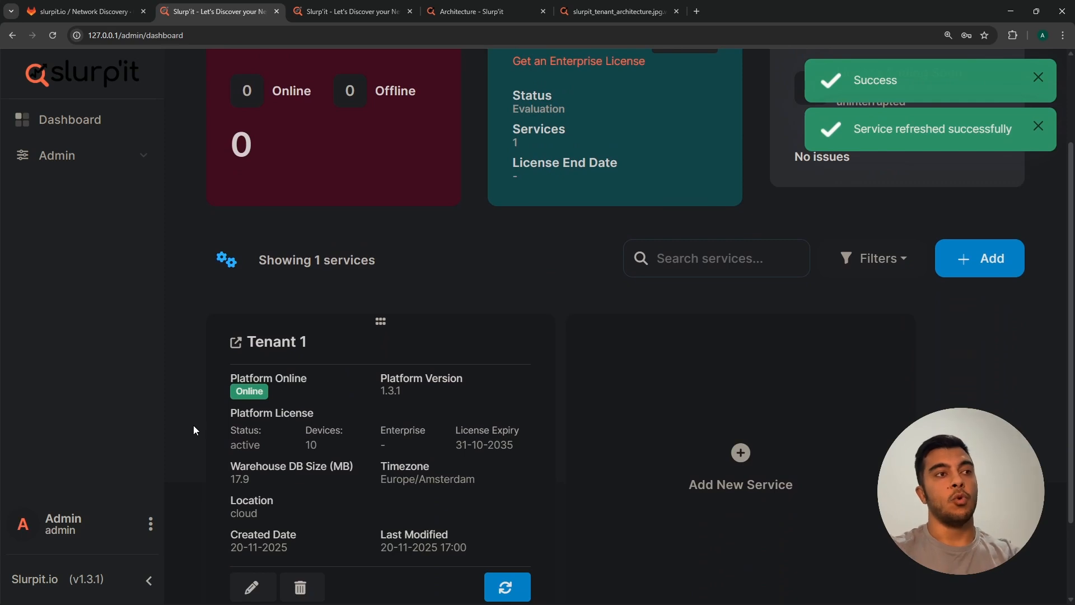
{"action": "scroll", "coordinate": [194, 422], "scroll_direction": "down", "scroll_amount": 2}
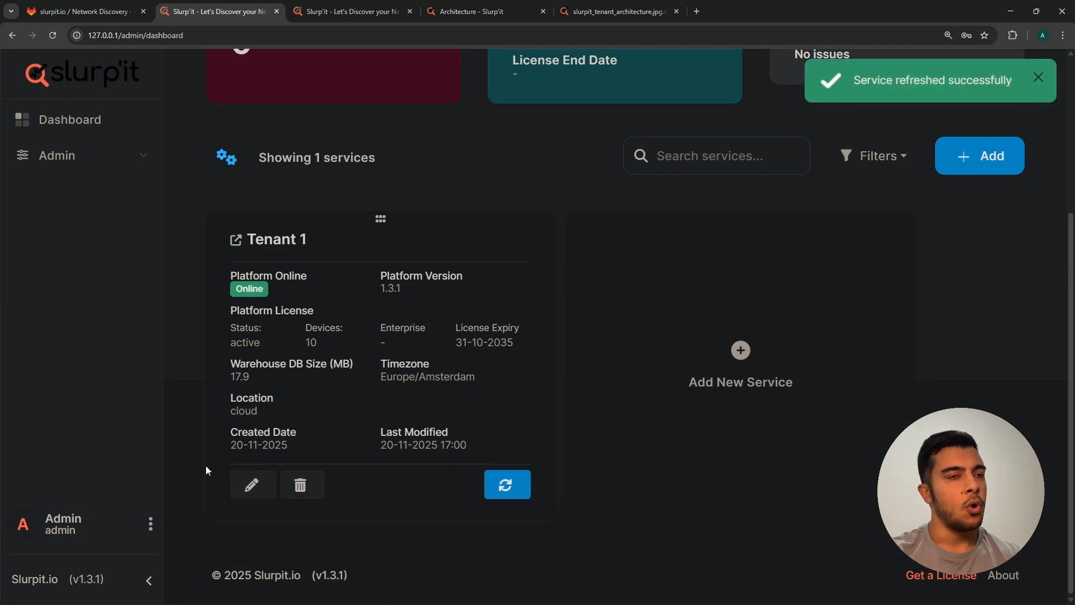
{"action": "left_click", "coordinate": [101, 155]}
{"action": "left_click", "coordinate": [79, 186]}
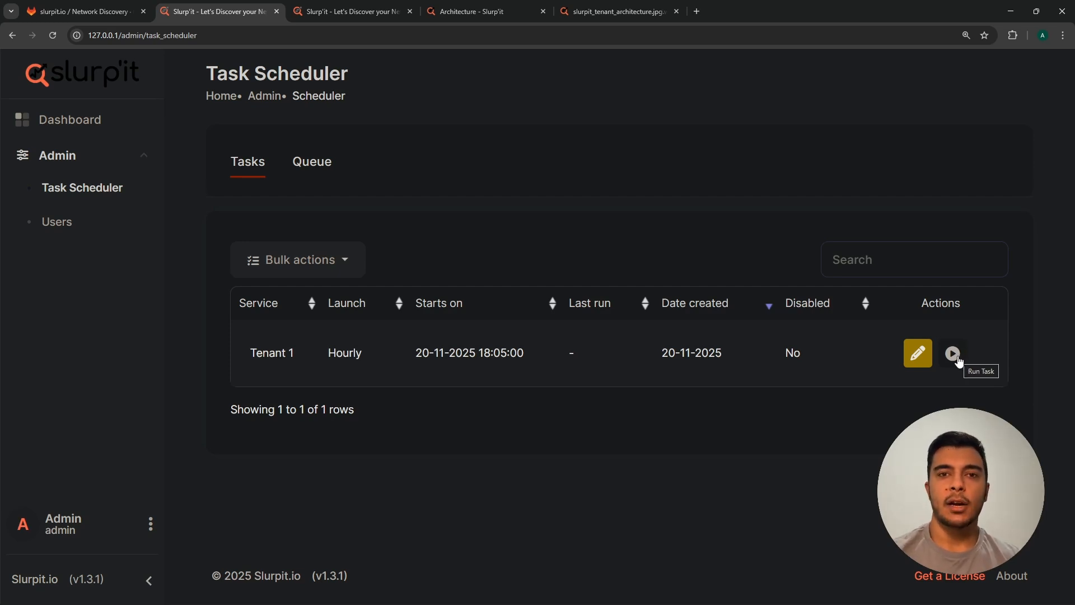
Run the Tenant 1 task now and confirm its launch frequency remains Hourly
{"action": "left_click", "coordinate": [958, 360]}
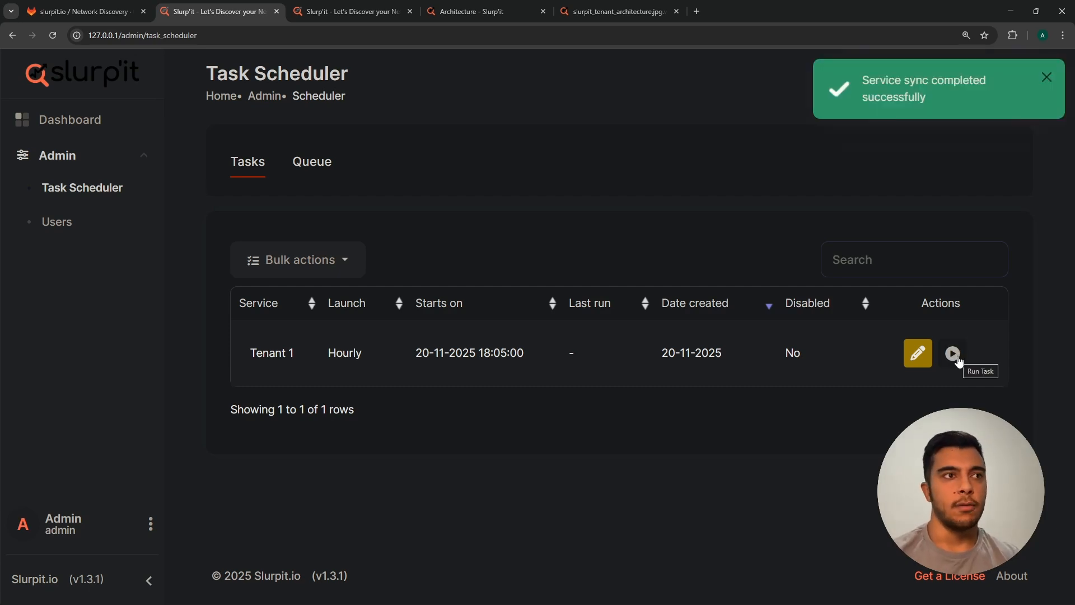
{"action": "left_click", "coordinate": [919, 358]}
{"action": "left_click", "coordinate": [410, 318]}
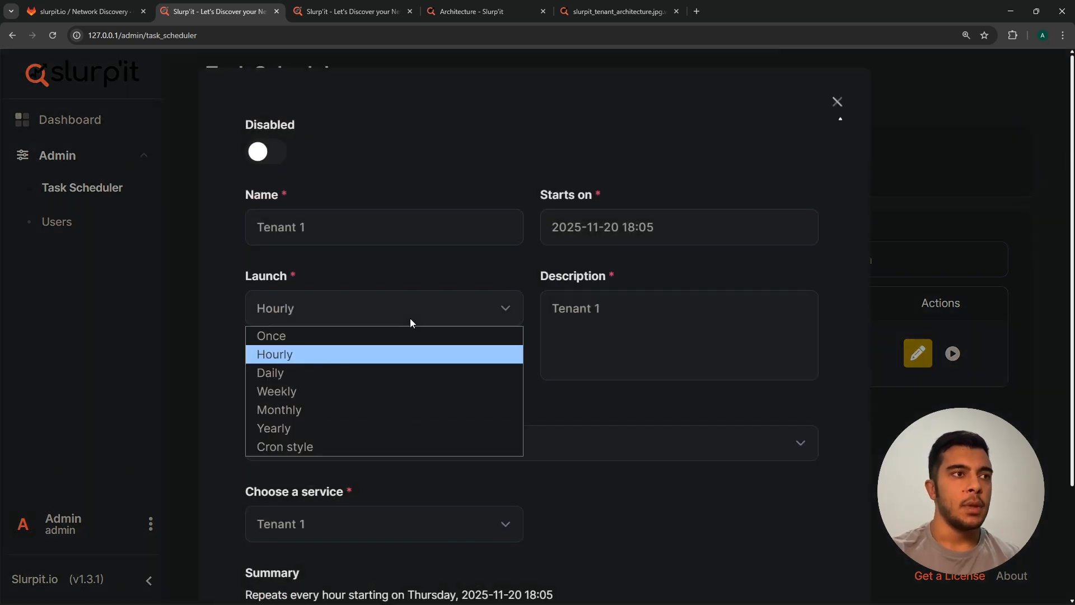
{"action": "left_click", "coordinate": [180, 361]}
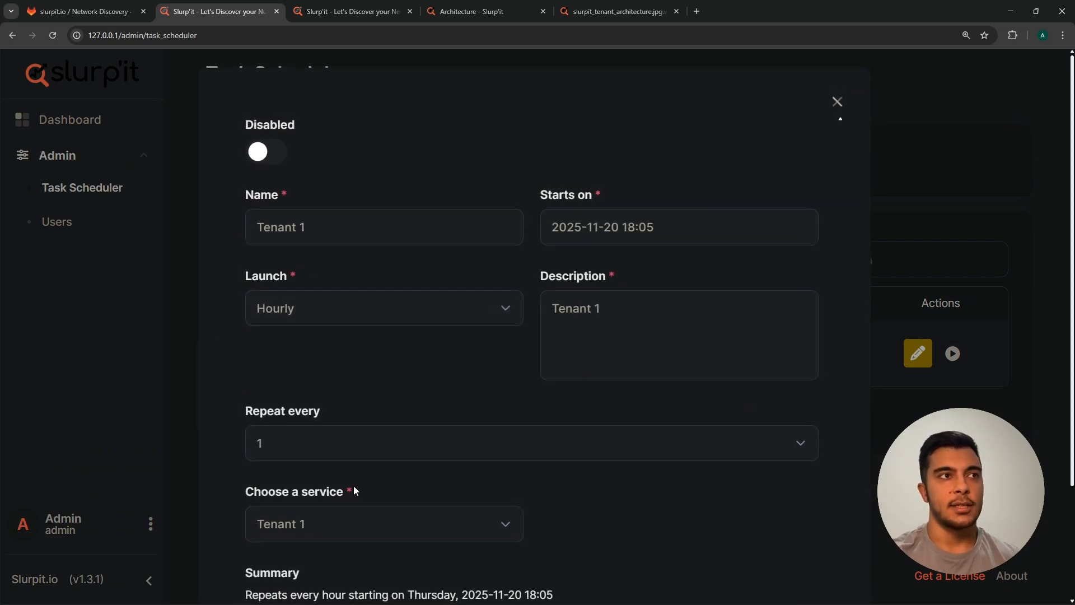
{"action": "scroll", "coordinate": [403, 447], "scroll_direction": "down", "scroll_amount": 2}
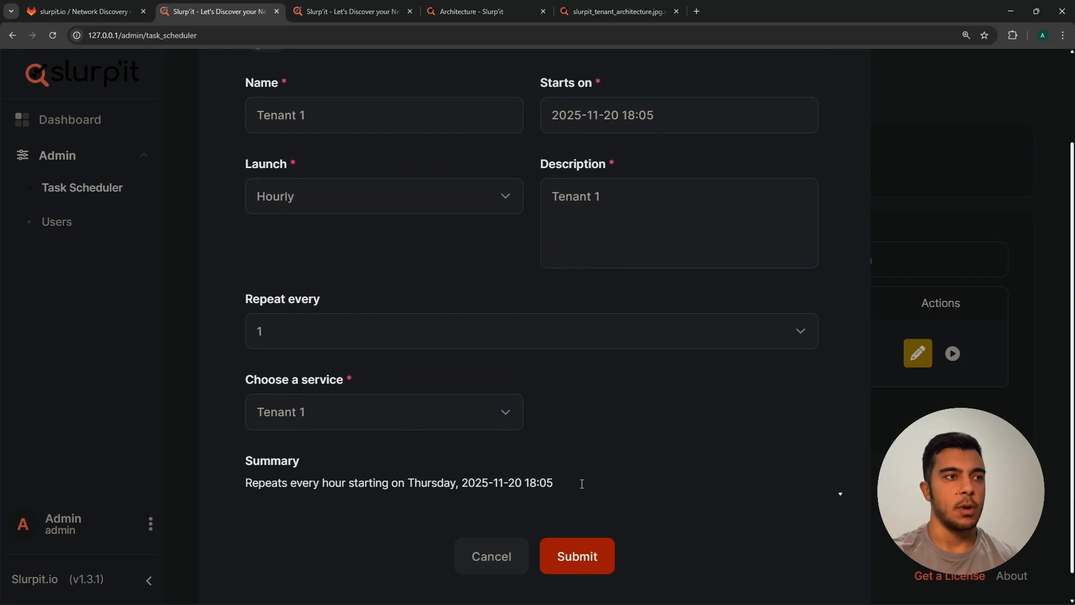
{"action": "scroll", "coordinate": [403, 448], "scroll_direction": "up", "scroll_amount": 2}
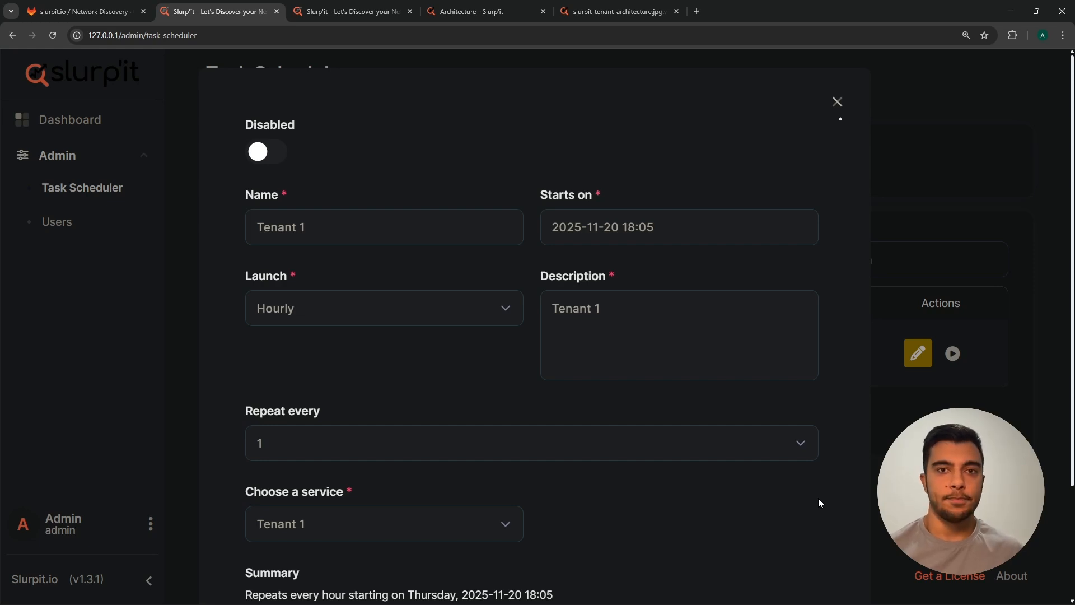
{"action": "key", "text": "Escape"}
Load the hosted Service Manager at service-manager.slurpit.io:2053
{"action": "left_click", "coordinate": [211, 36]}
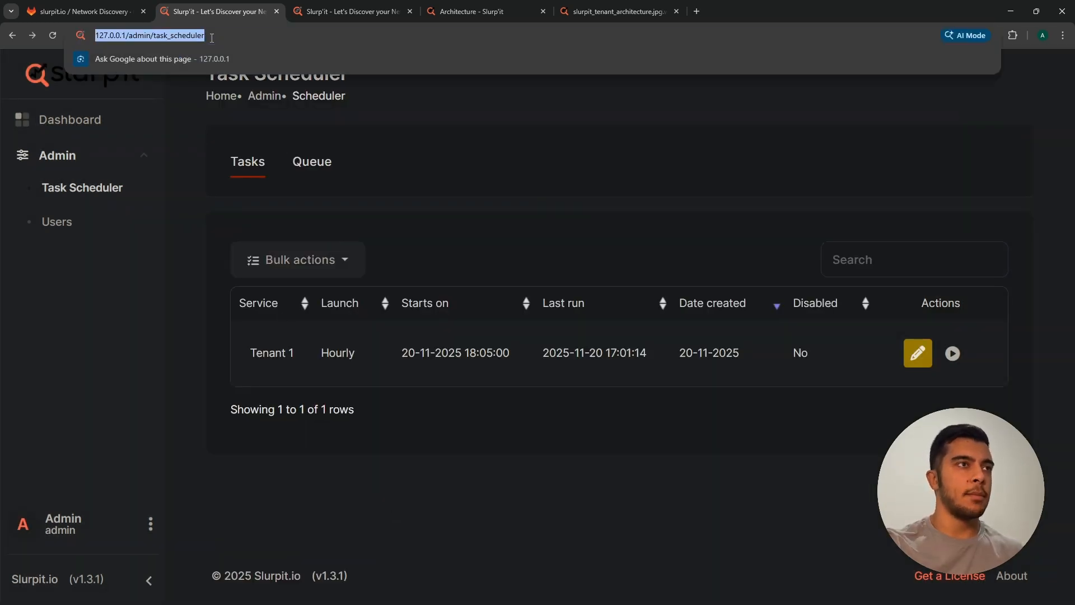
{"action": "key", "text": "ctrl+v"}
{"action": "key", "text": "Return"}
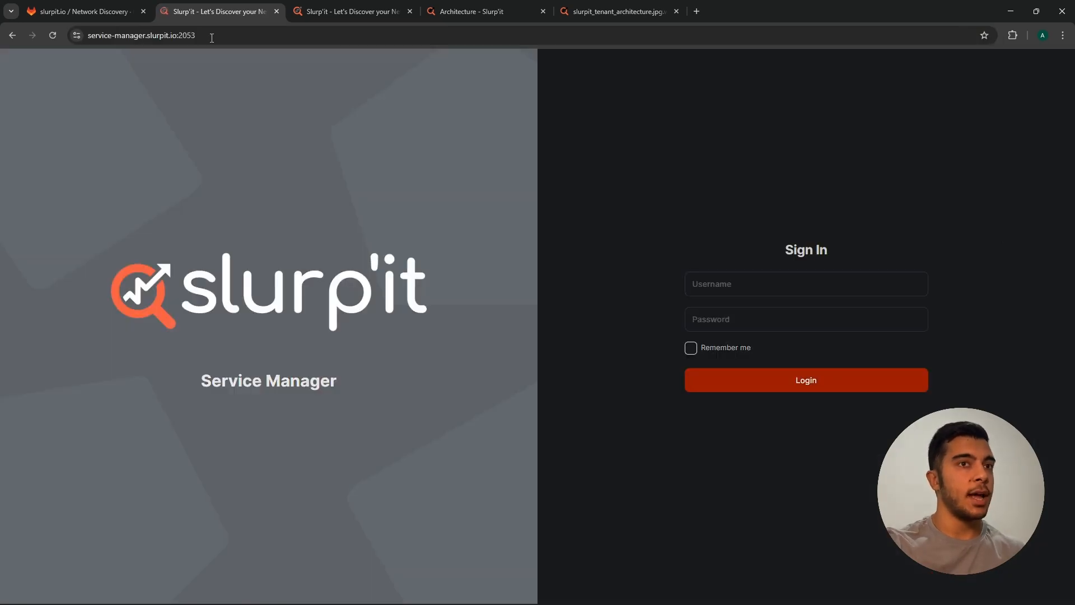
Sign in with the admin username and password, dismissing Chrome's password prompts
{"action": "left_click", "coordinate": [705, 287]}
{"action": "type", "text": "admin"}
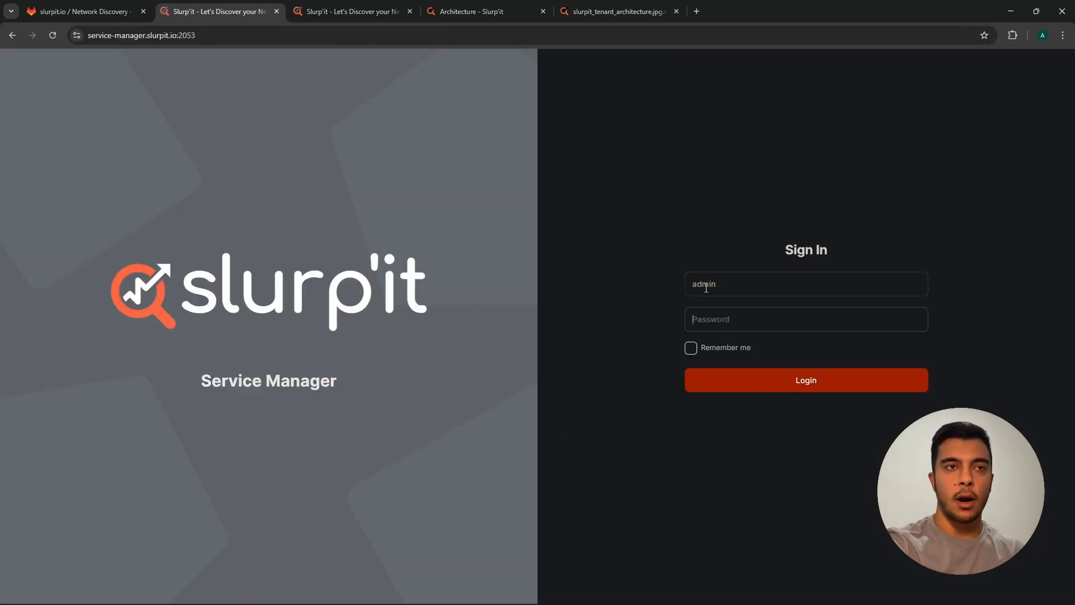
{"action": "type", "text": "12345678"}
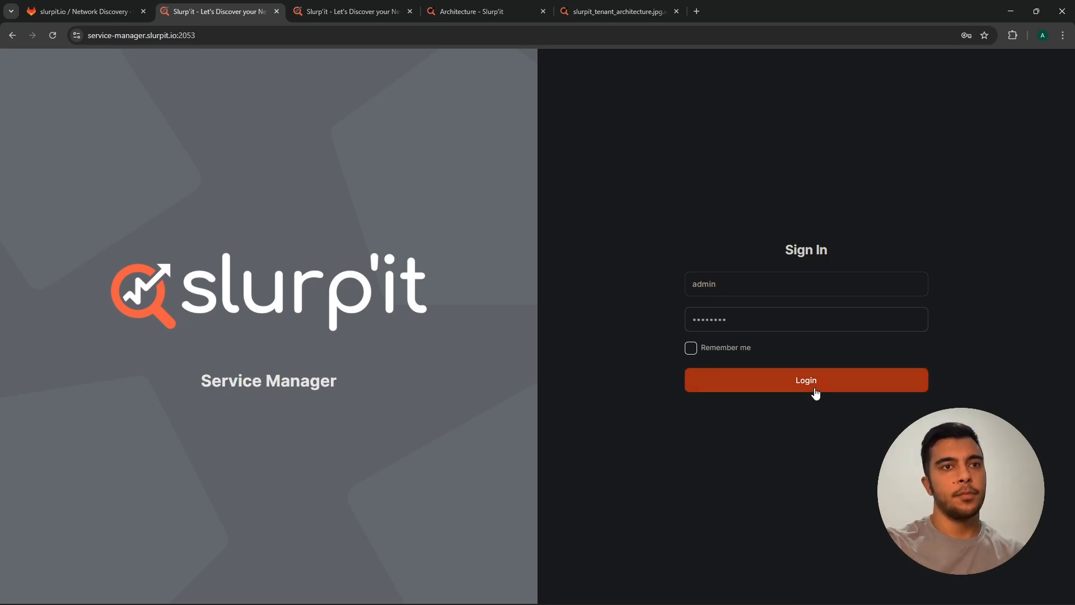
{"action": "left_click", "coordinate": [814, 390]}
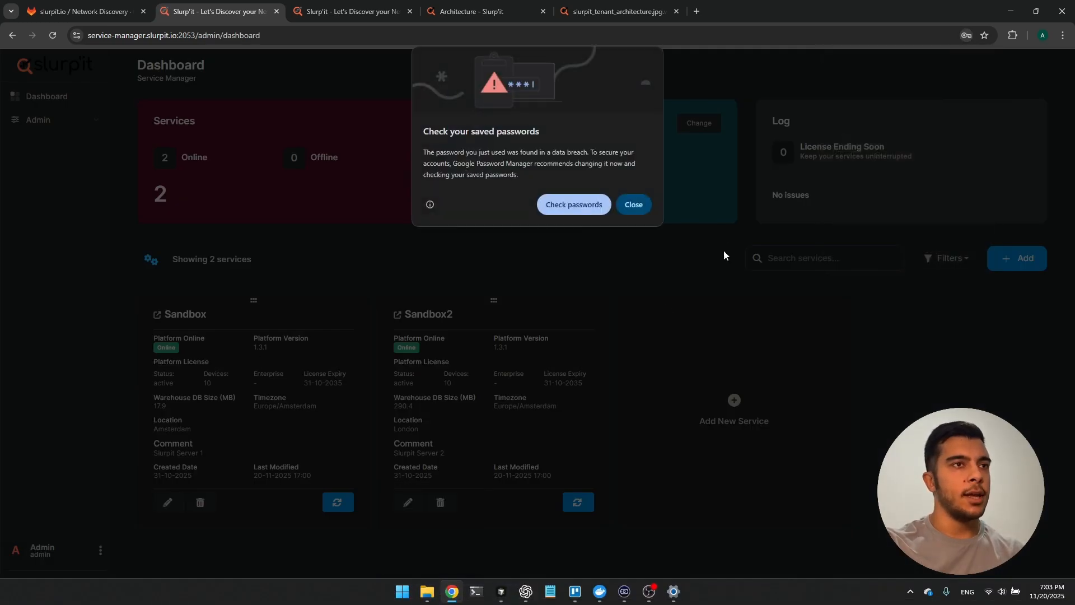
{"action": "left_click", "coordinate": [638, 204]}
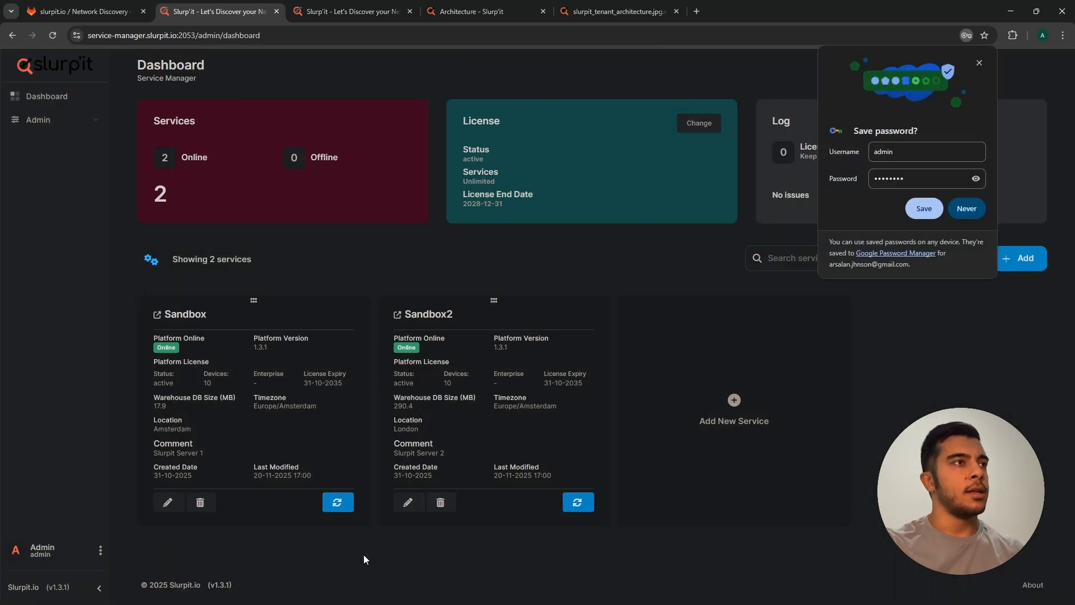
{"action": "left_click", "coordinate": [979, 63]}
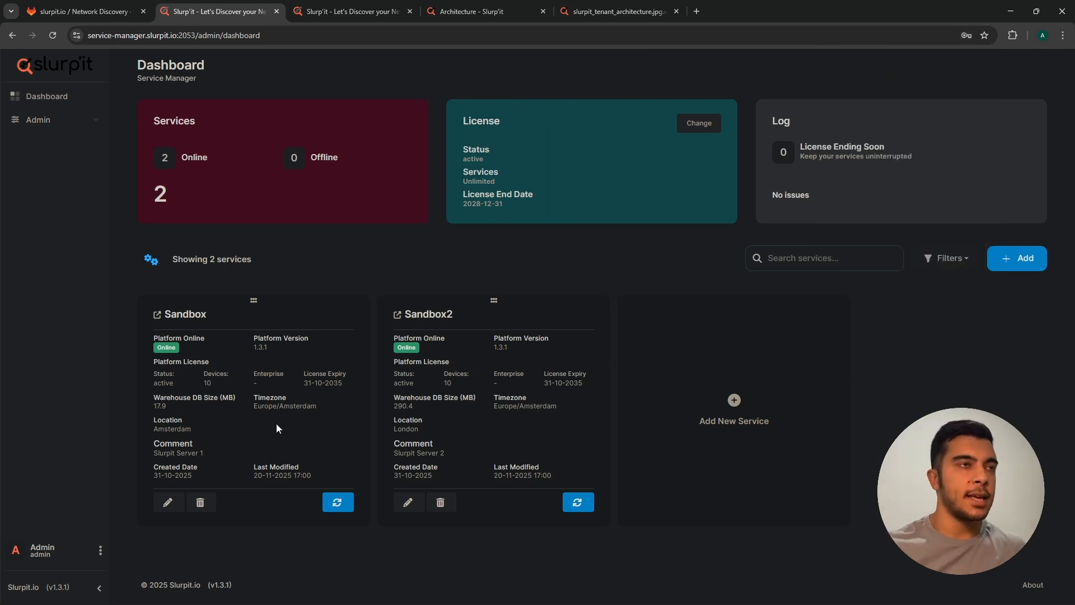